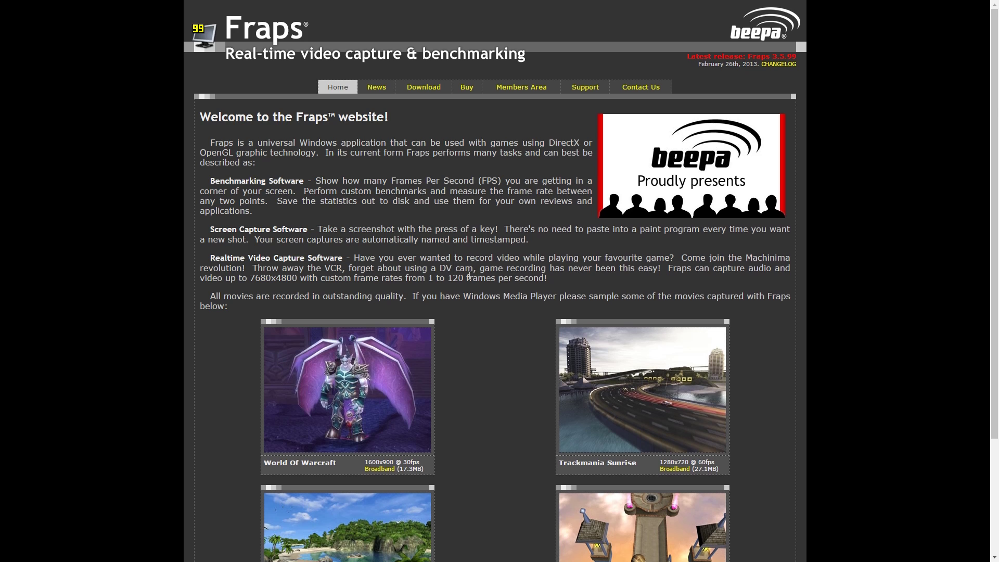
# Scroll the Fraps home page down to the sample game movies and back up.
pyautogui.scroll(-3, 469, 276)
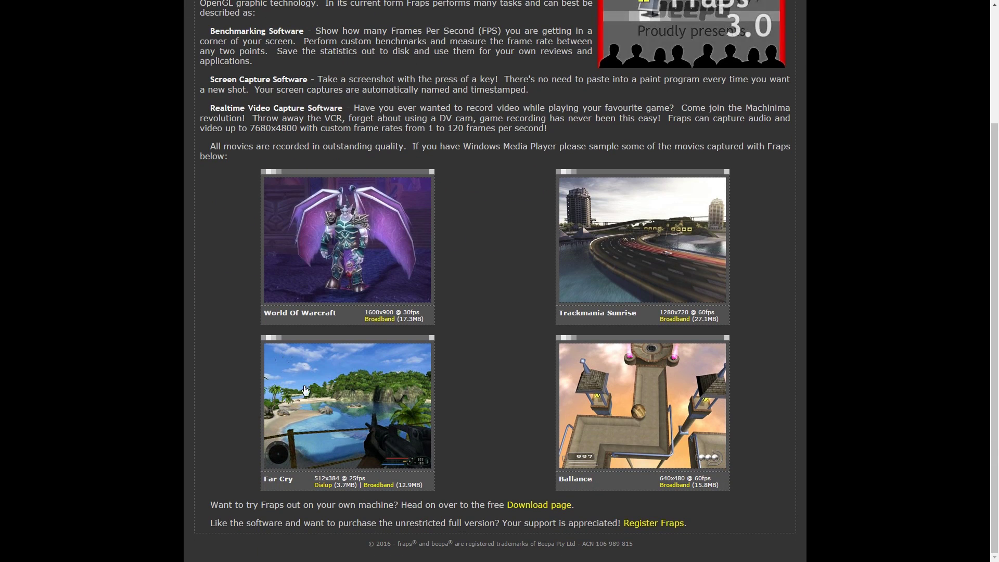
pyautogui.scroll(3, 305, 388)
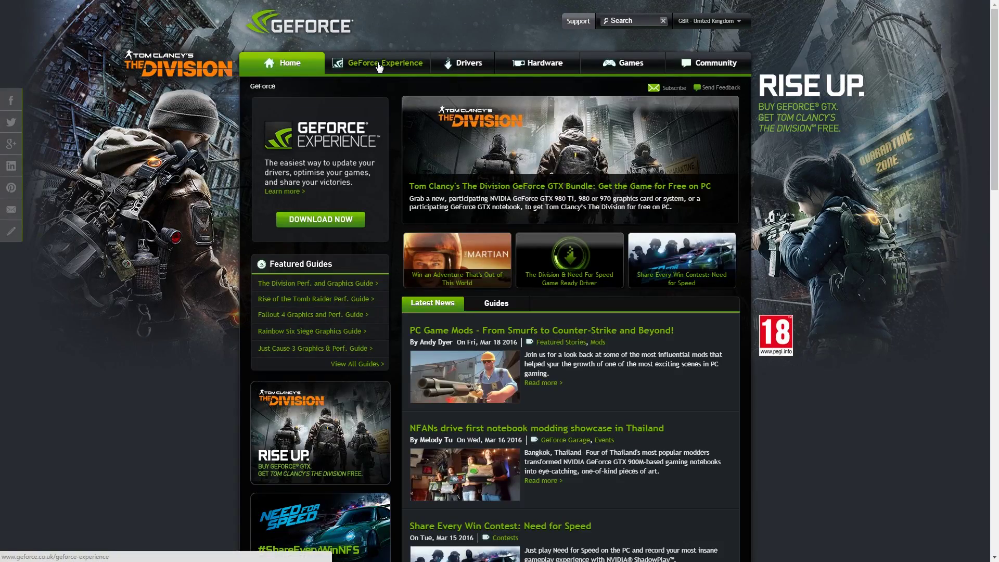
# Open the GeForce Experience ShadowPlay page and read down through its feature list.
pyautogui.click(378, 63)
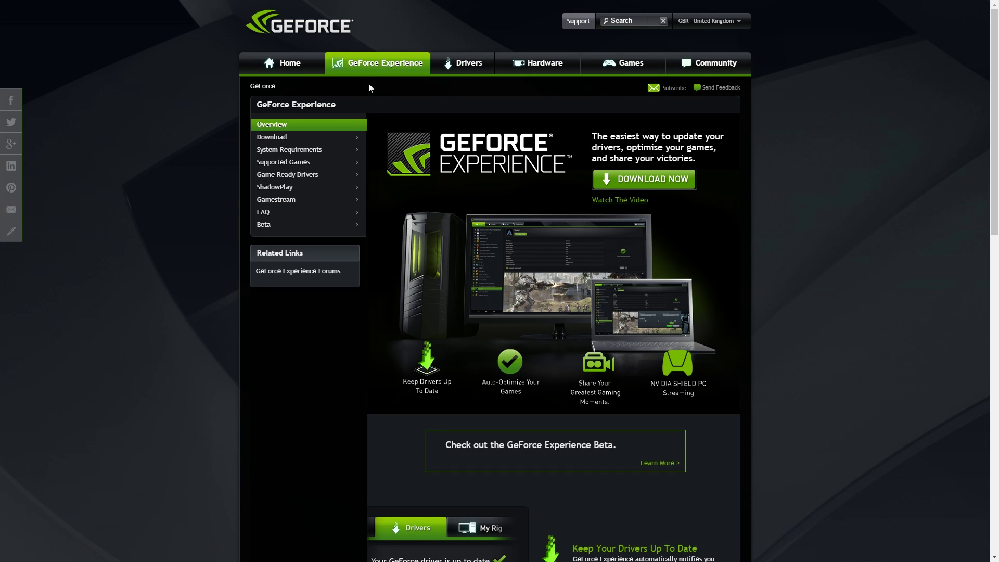
pyautogui.click(287, 189)
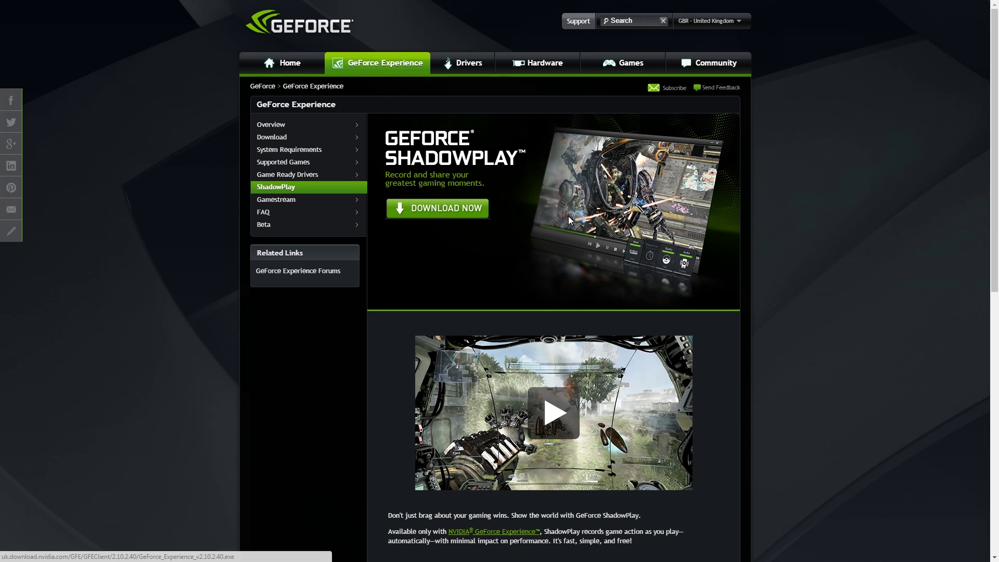
pyautogui.scroll(-7, 975, 423)
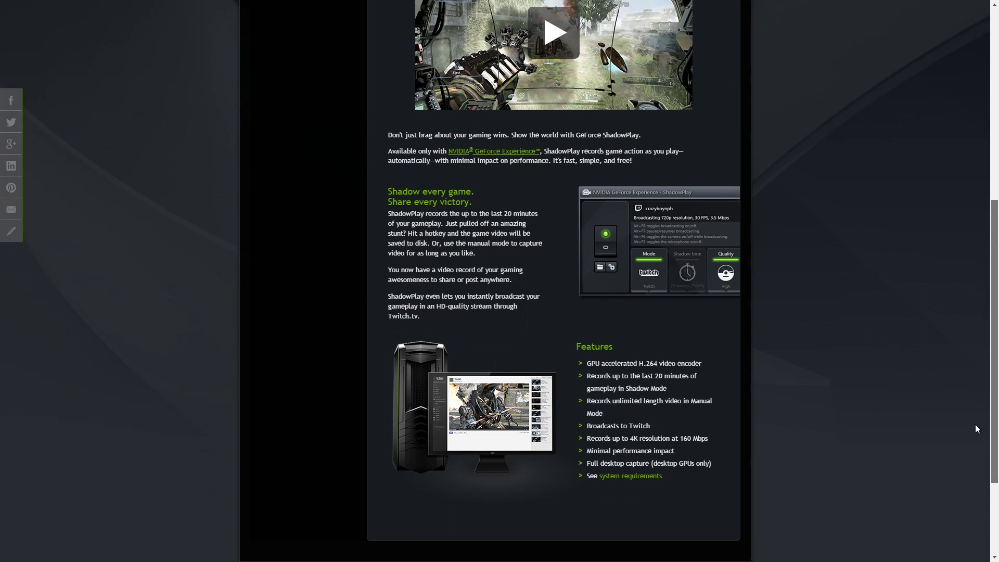
pyautogui.scroll(-3, 971, 463)
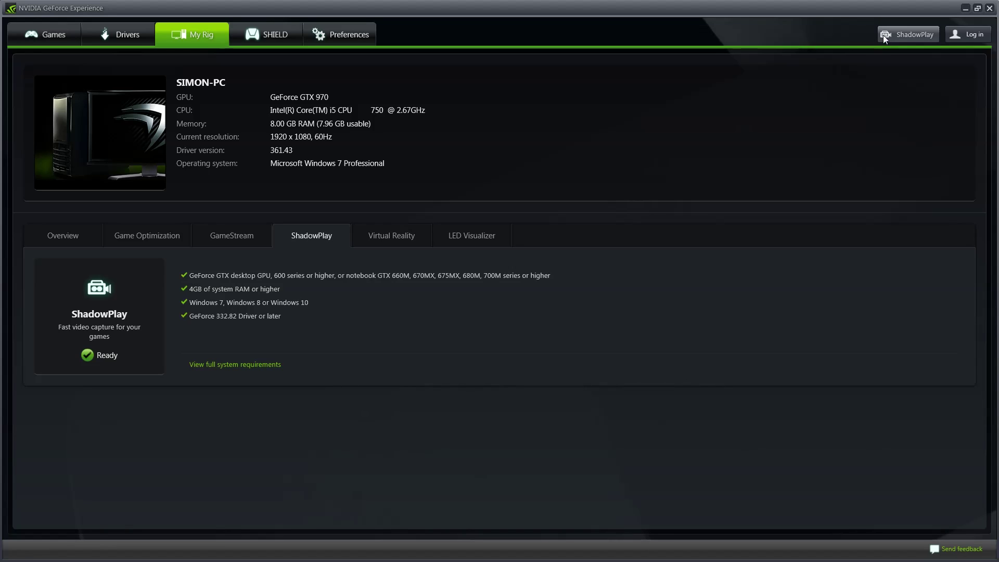
# Switch ShadowPlay on and review its Manual mode, Custom quality and audio options unchanged.
pyautogui.click(897, 31)
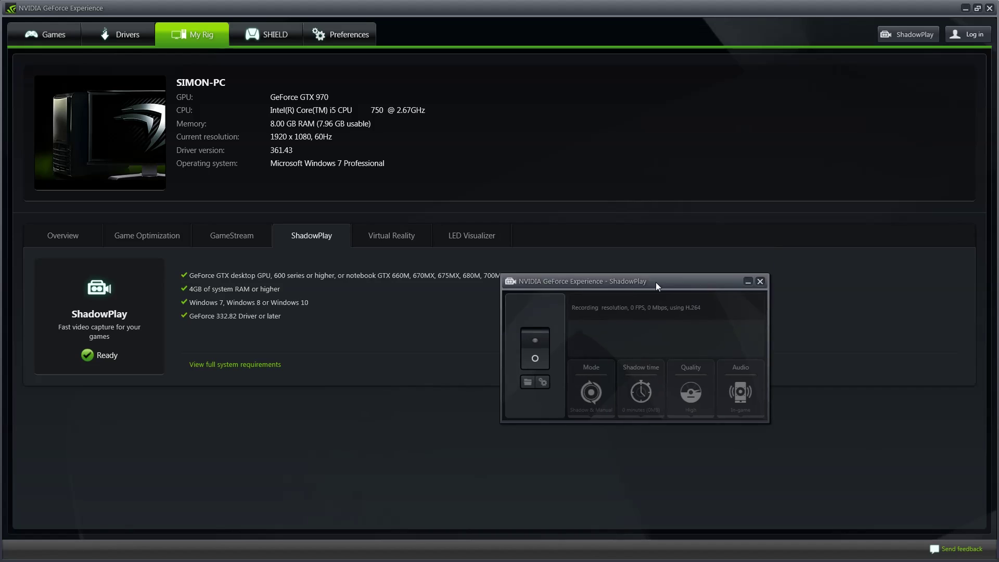
pyautogui.click(531, 405)
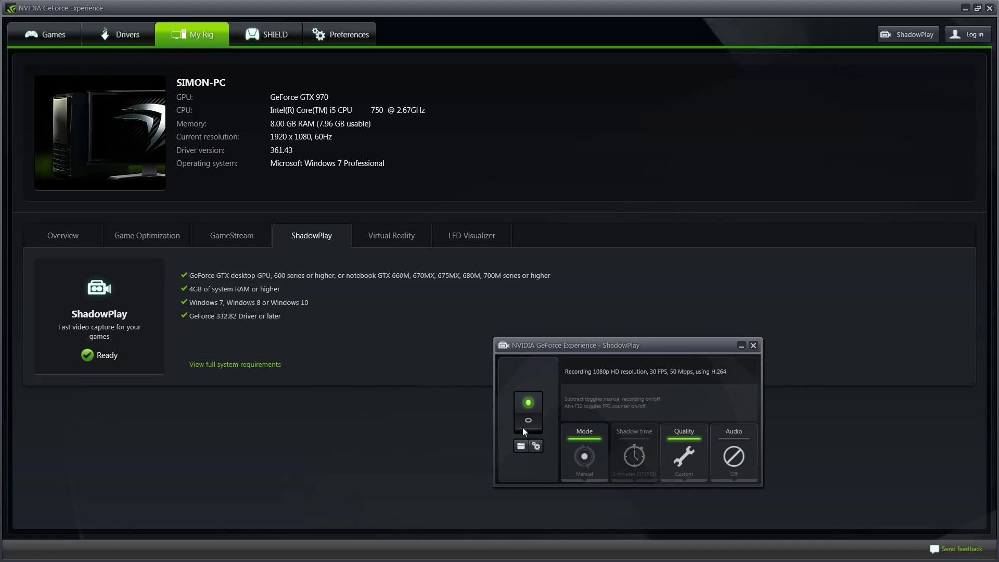
pyautogui.click(584, 443)
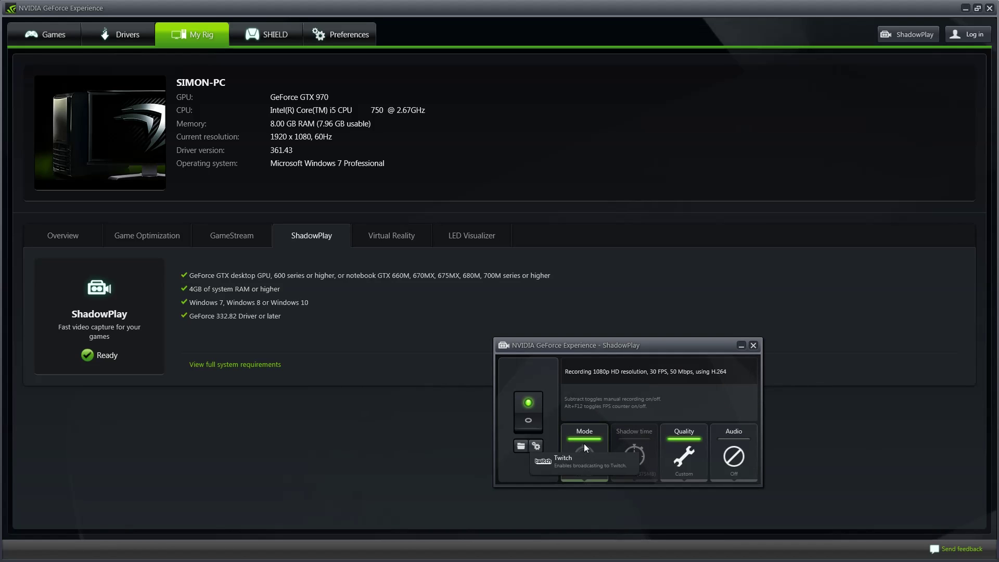
pyautogui.click(695, 441)
pyautogui.click(695, 441)
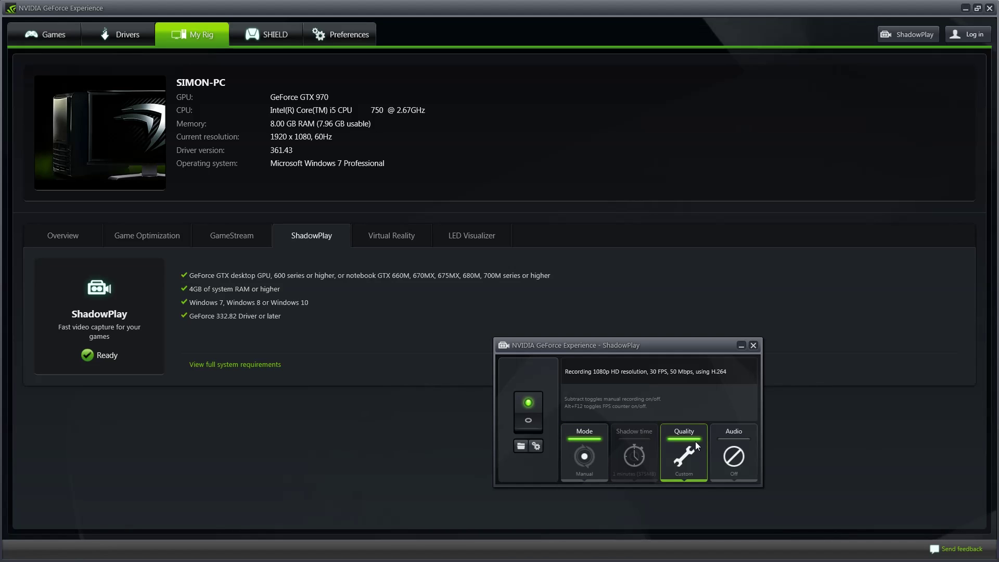
pyautogui.click(717, 441)
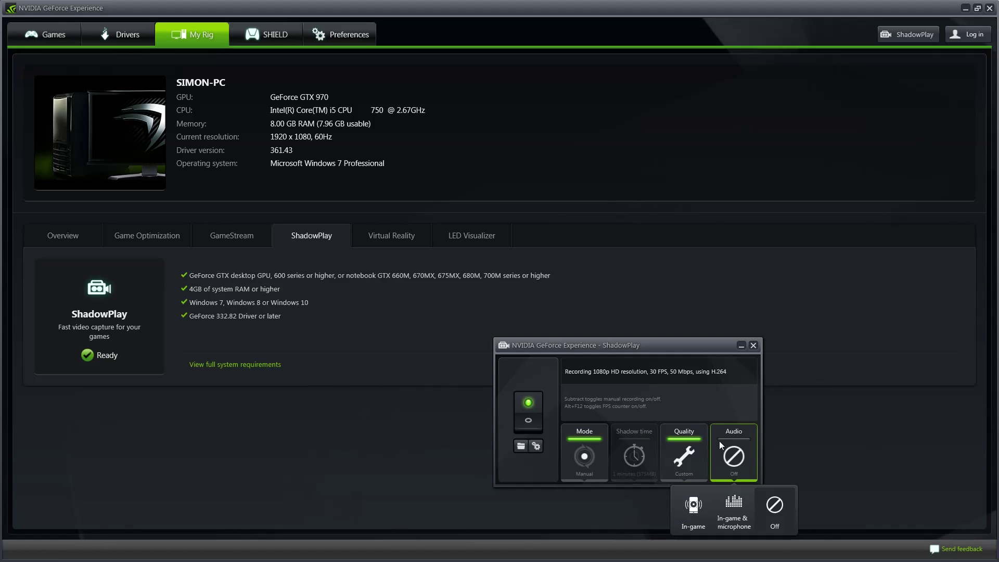
pyautogui.click(719, 441)
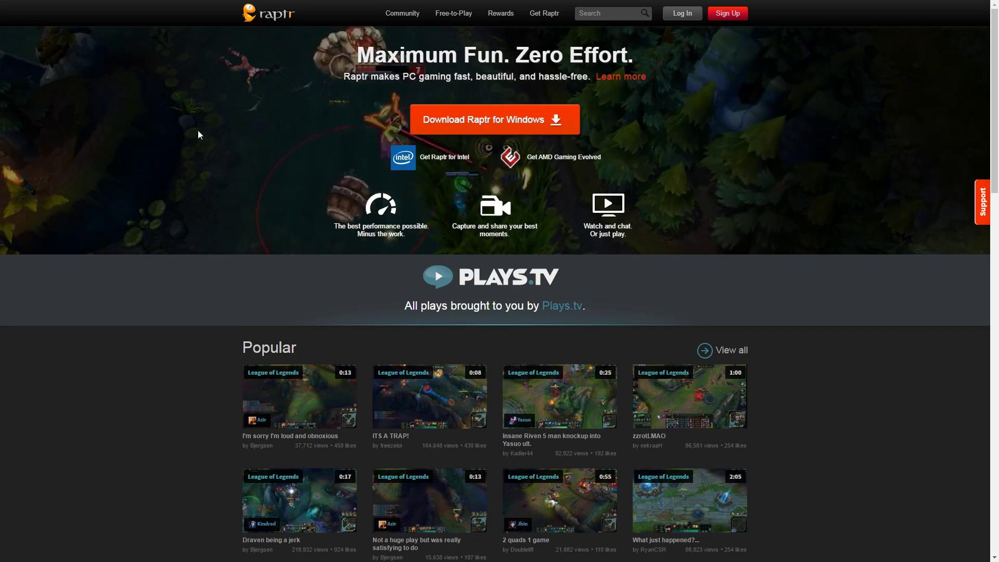
# Open Raptr's AMD Gaming Evolved page and scroll down through it.
pyautogui.click(582, 158)
pyautogui.moveTo(990, 136); pyautogui.dragTo(976, 408)
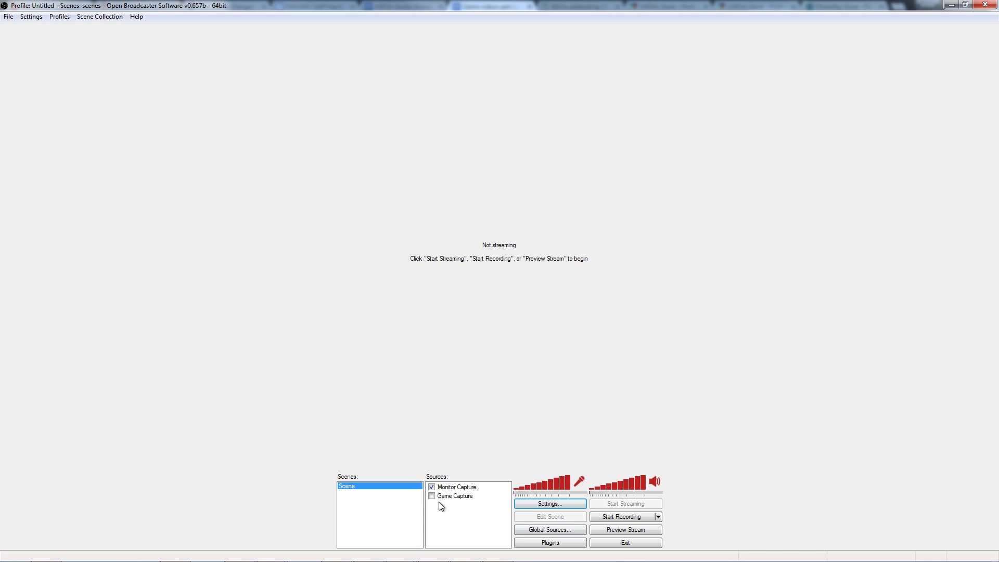
# Tick Game Capture in the Sources list so it runs alongside Monitor Capture.
pyautogui.moveTo(517, 535)
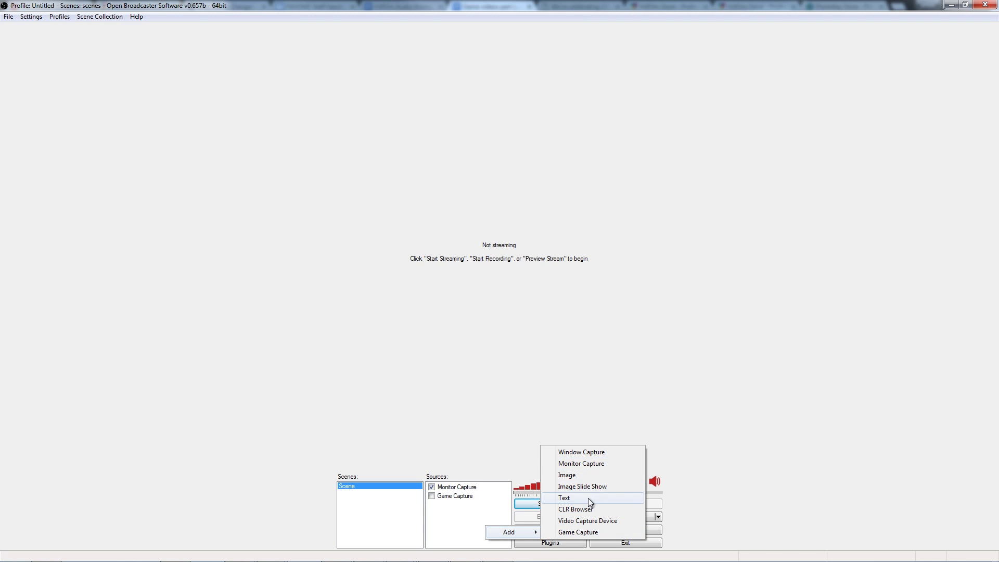
pyautogui.click(454, 521)
pyautogui.click(432, 496)
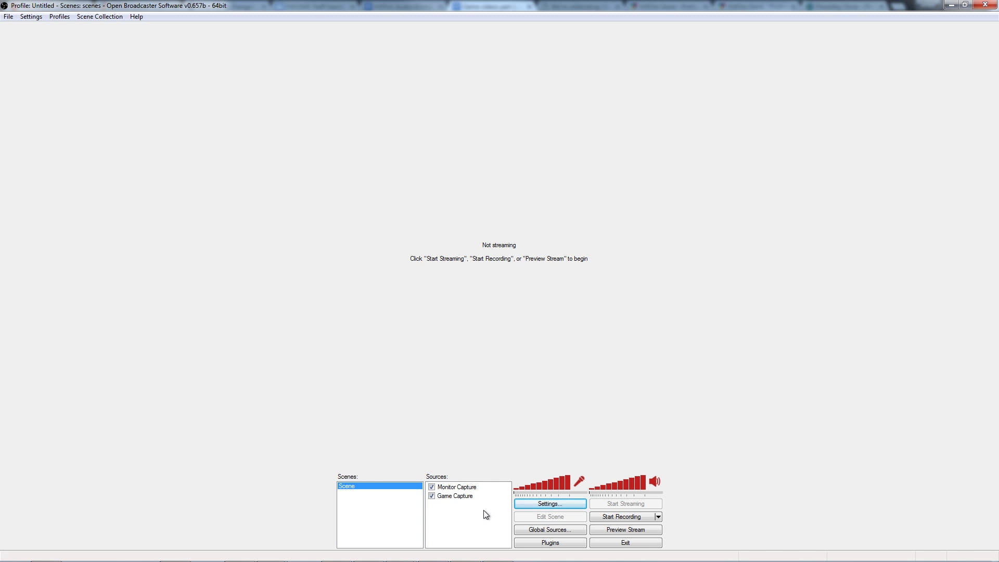
# Open OBS Settings, check Nvidia NVENC on the Encoding page, then view Video settings.
pyautogui.click(535, 505)
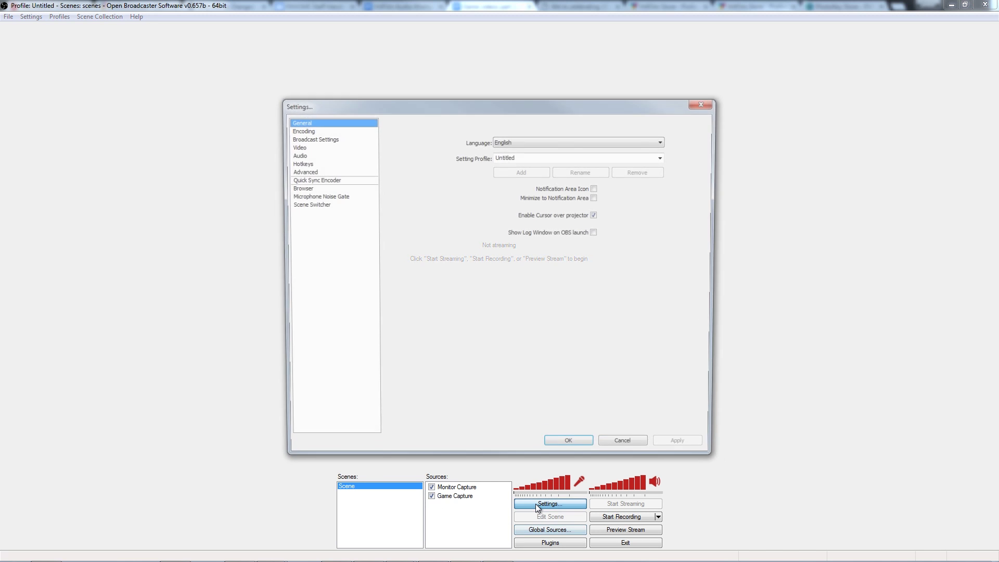
pyautogui.click(300, 130)
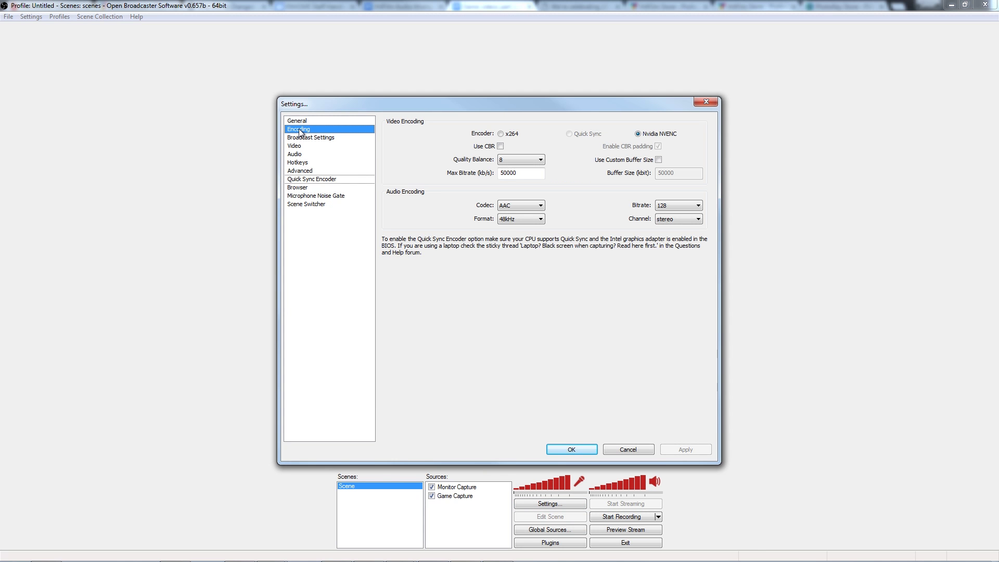
pyautogui.click(302, 145)
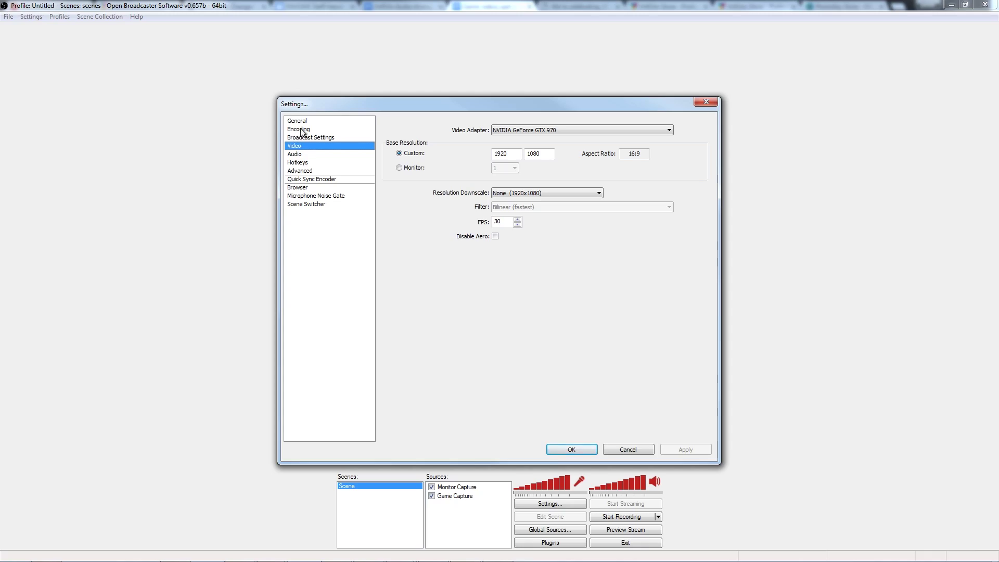
# Return to the Encoding page showing Nvidia NVENC, 50000 kb/s max bitrate and AAC 128 audio.
pyautogui.click(301, 131)
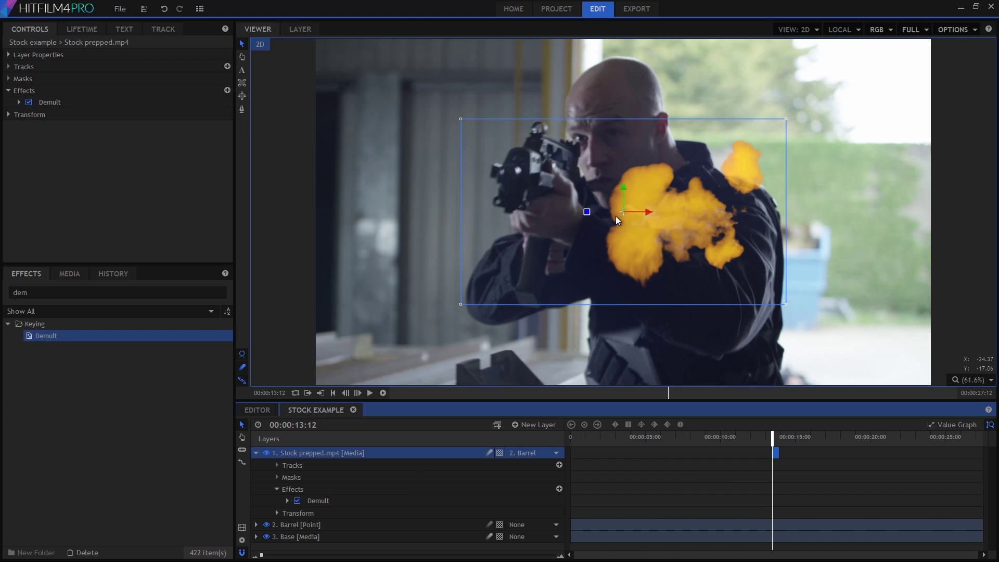
pyautogui.moveTo(621, 211); pyautogui.dragTo(483, 158)
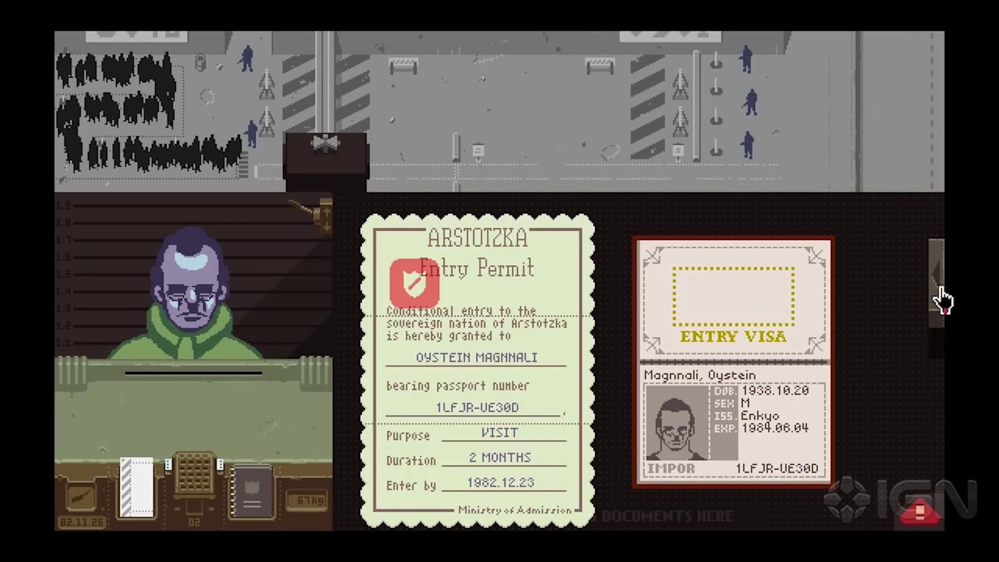
pyautogui.click(939, 296)
pyautogui.moveTo(707, 405); pyautogui.dragTo(775, 458)
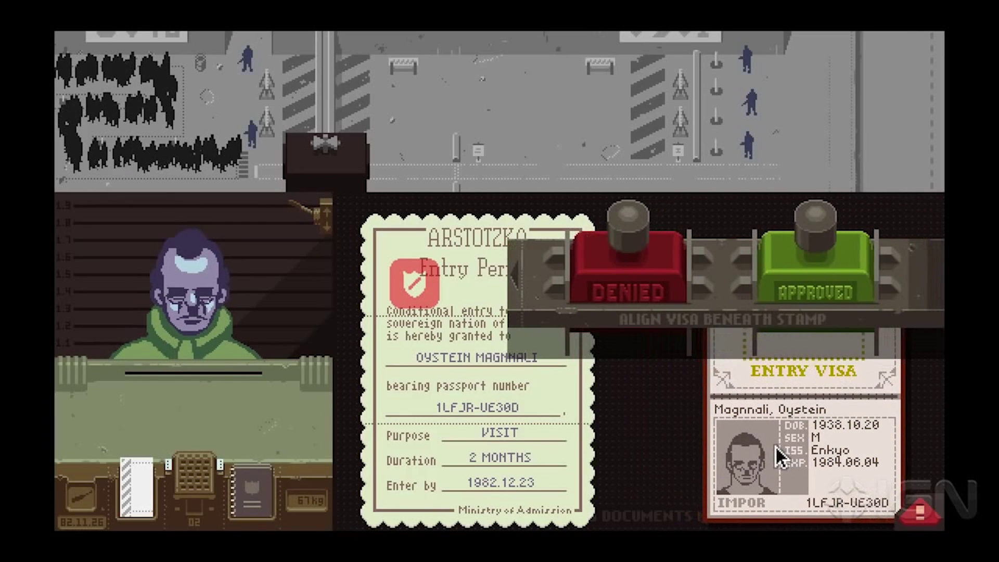
pyautogui.click(798, 315)
pyautogui.click(531, 302)
pyautogui.moveTo(804, 422); pyautogui.dragTo(214, 291)
pyautogui.moveTo(509, 383); pyautogui.dragTo(223, 317)
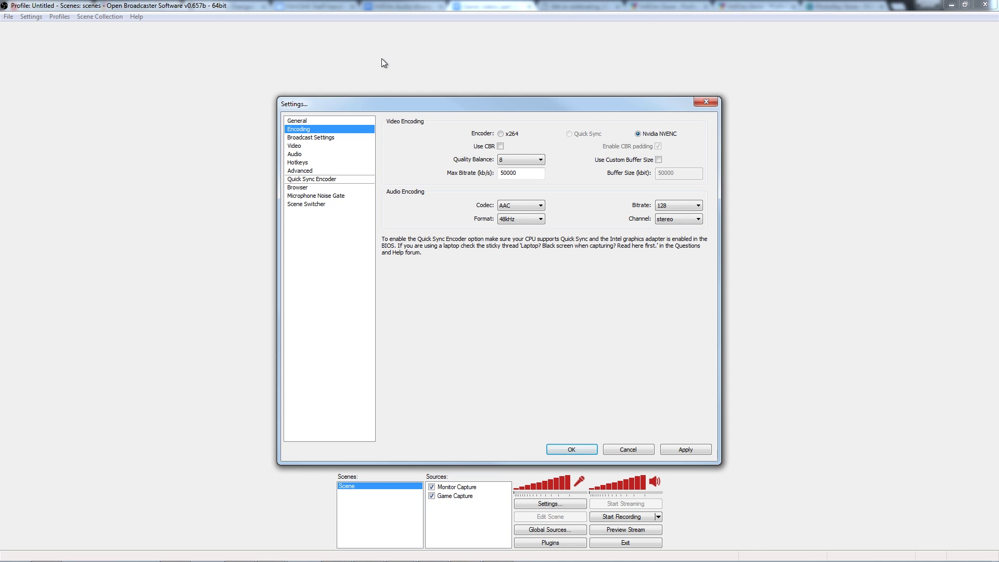
# Switch to the Advanced settings page, answering No to applying the pending changes.
pyautogui.click(307, 171)
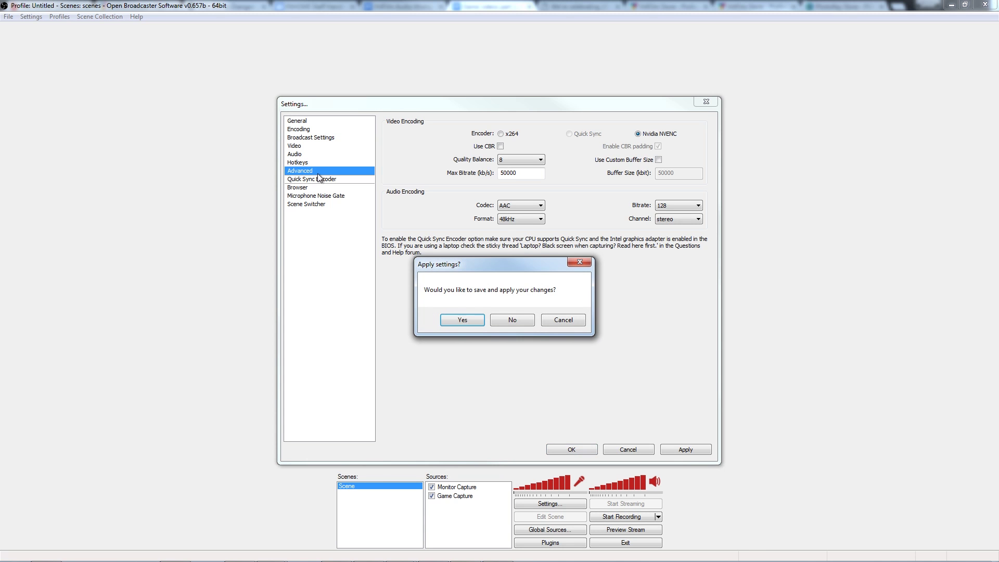
pyautogui.click(512, 320)
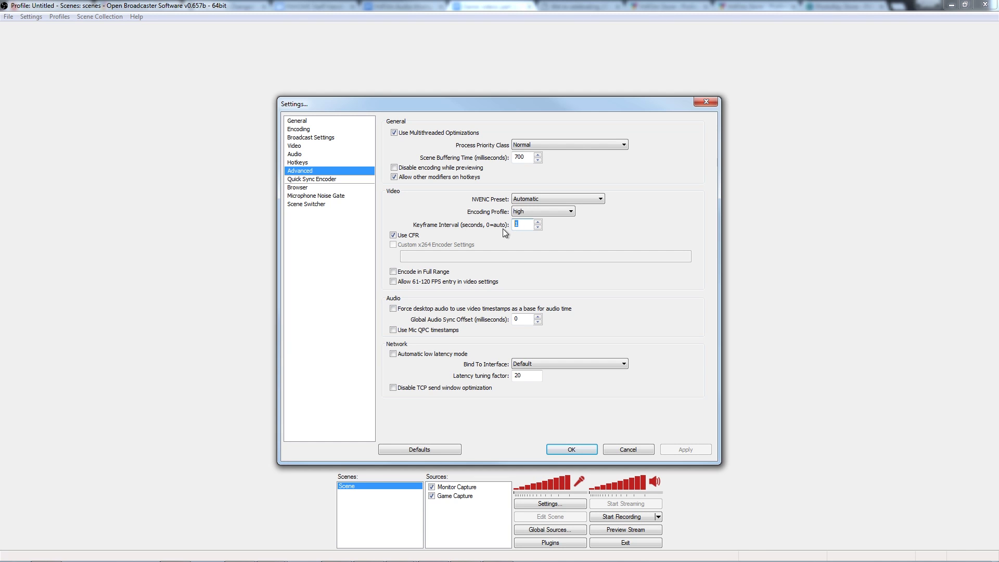
# Uncheck Use CFR on the Advanced settings page.
pyautogui.click(394, 235)
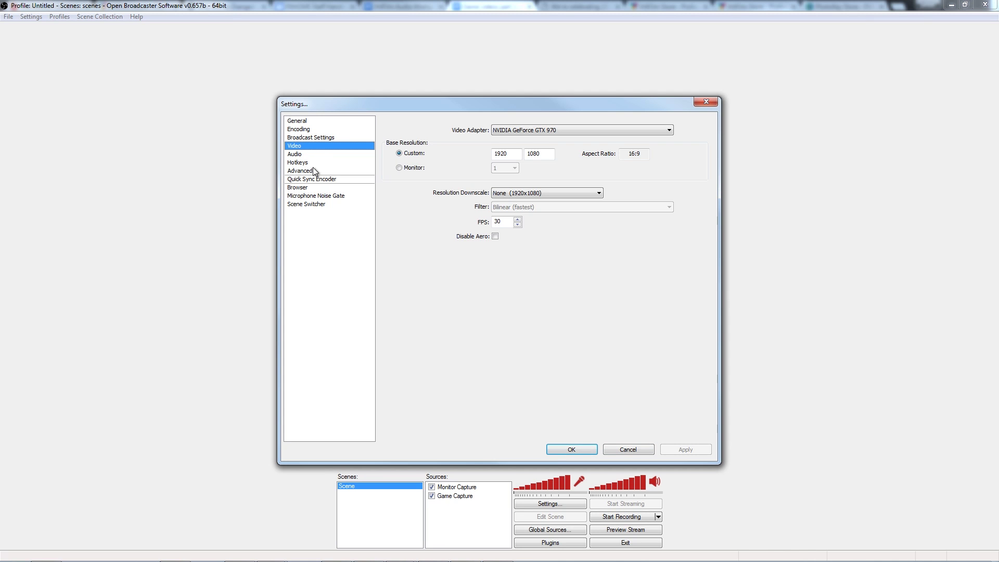
# Select Advanced in the Settings list to go back to the advanced options.
pyautogui.click(314, 171)
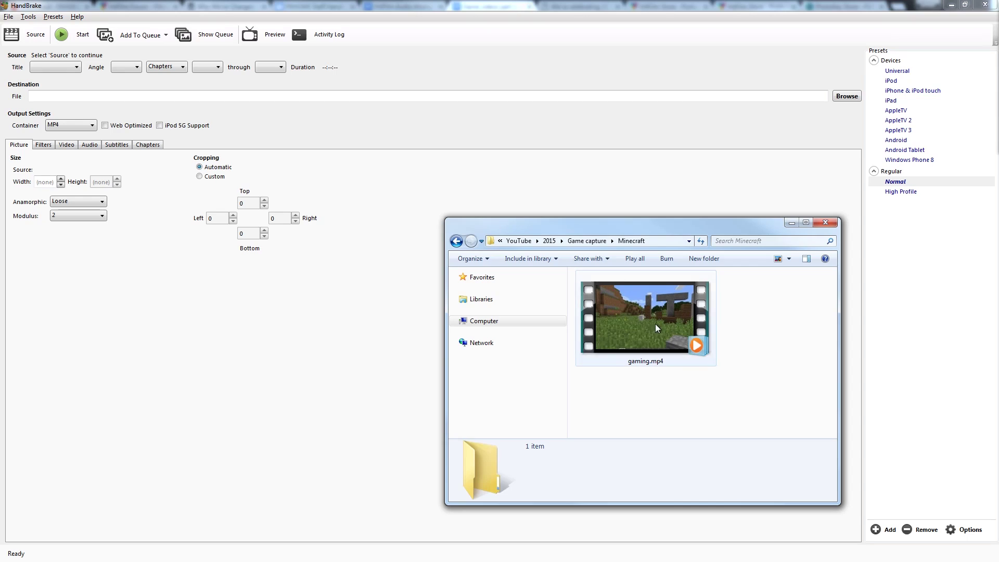
# Load gaming.mp4 as the source and set the video quality to lossless RF 0.
pyautogui.moveTo(666, 319); pyautogui.dragTo(636, 349)
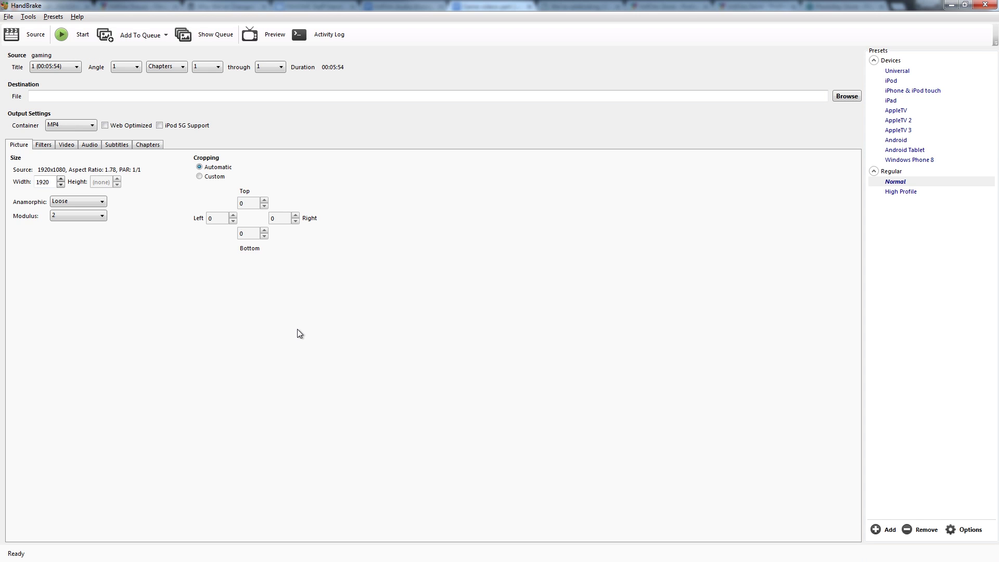
pyautogui.click(66, 147)
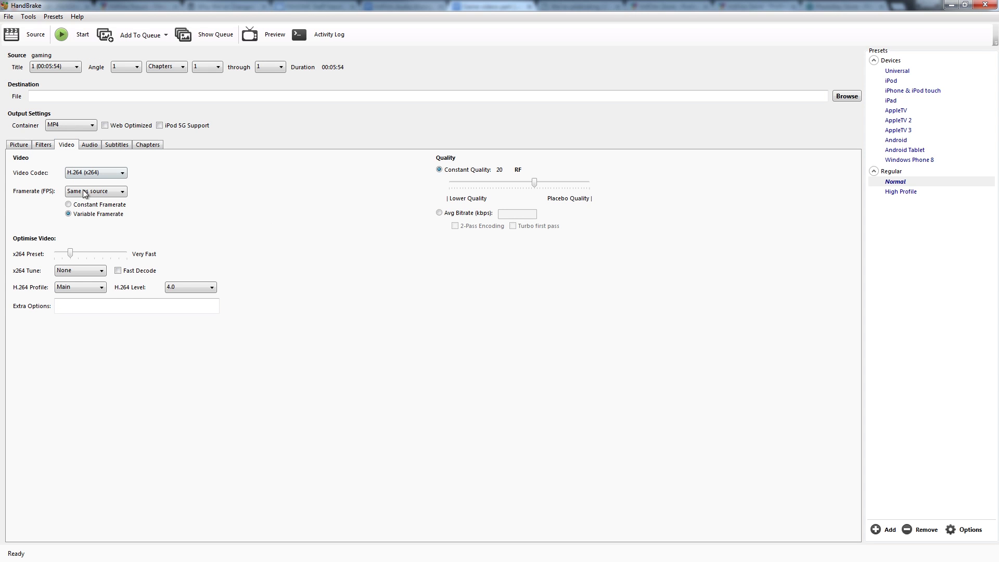
pyautogui.moveTo(533, 187); pyautogui.dragTo(541, 188)
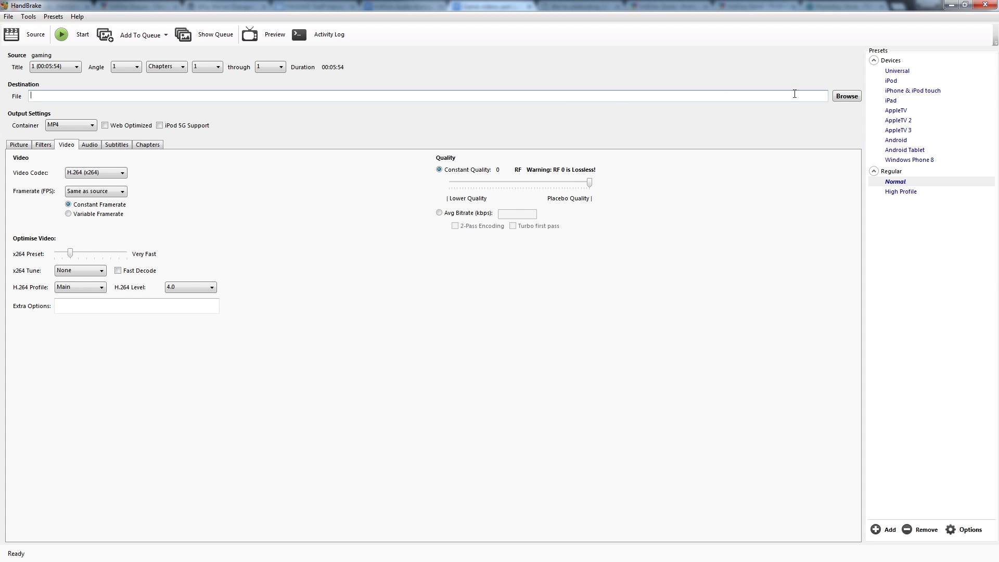
# Set the output file to 'converted version' in the Minecraft folder.
pyautogui.click(849, 97)
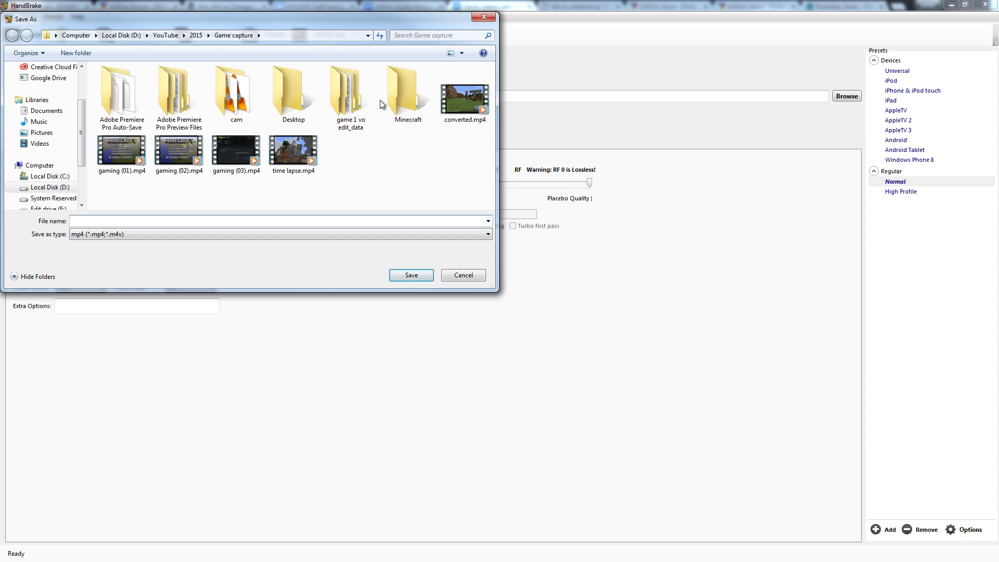
pyautogui.doubleClick(407, 95)
pyautogui.click(247, 222)
pyautogui.write('converted version')
pyautogui.press('Return')
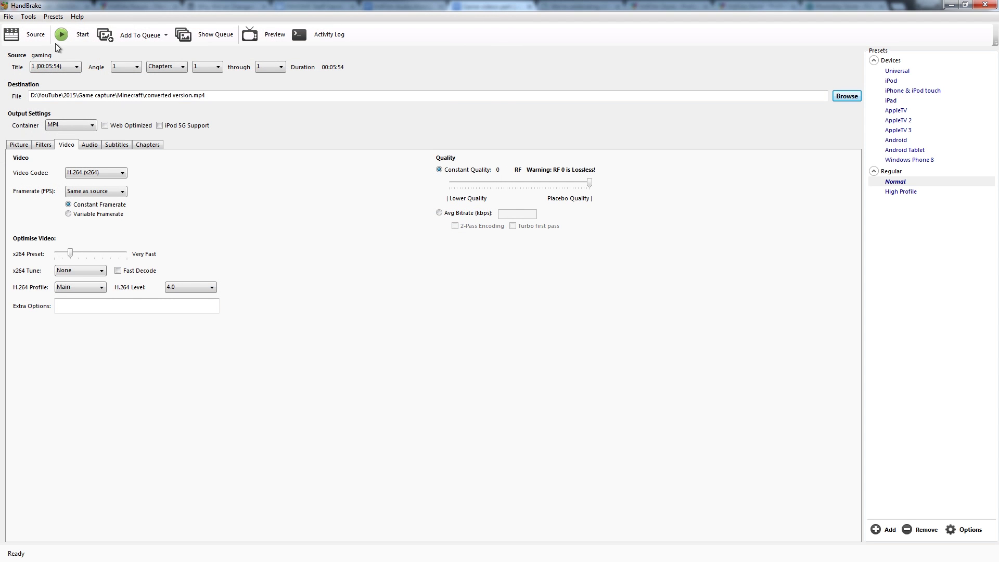